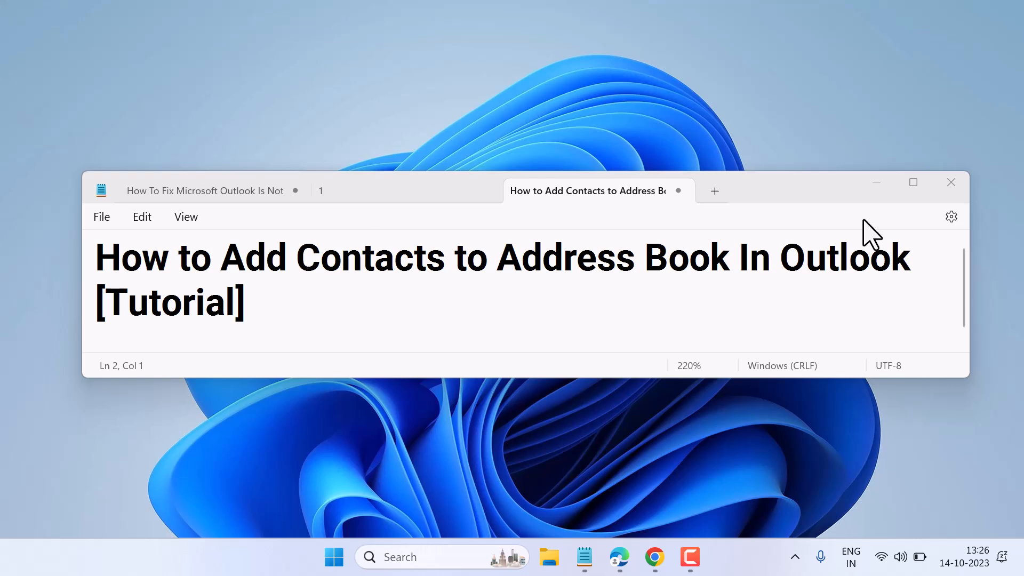
# Minimize the Notepad tutorial notes to reveal the desktop.
pyautogui.click(877, 184)
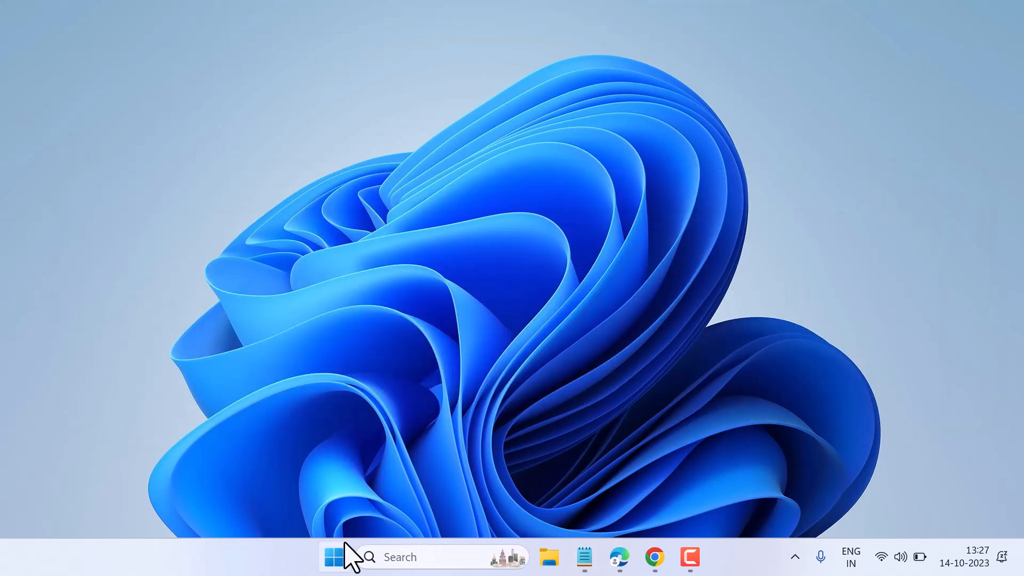
# Search the Start menu for 'OUT' and launch Outlook.
pyautogui.click(341, 556)
pyautogui.click(372, 77)
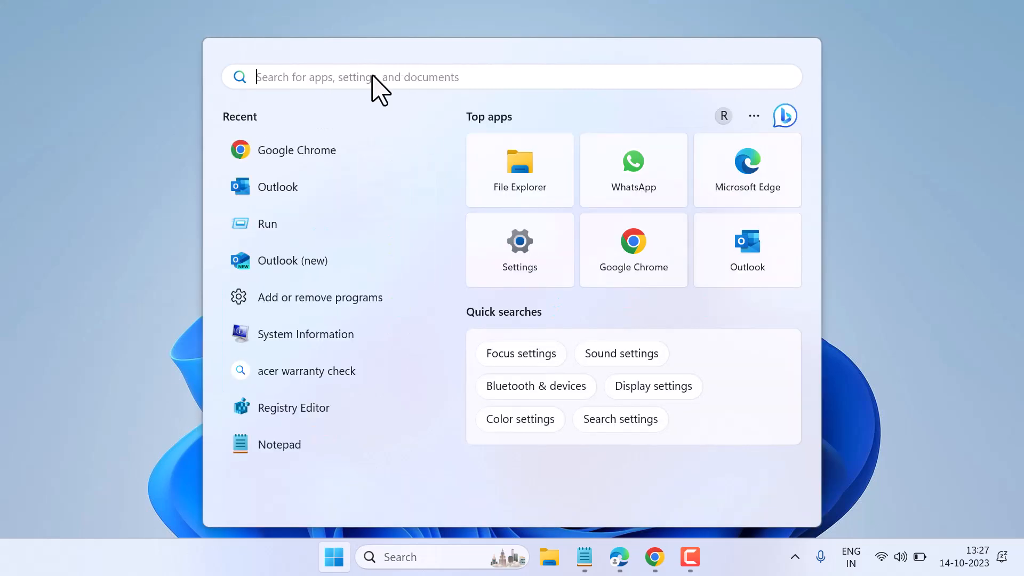
pyautogui.write('OUT')
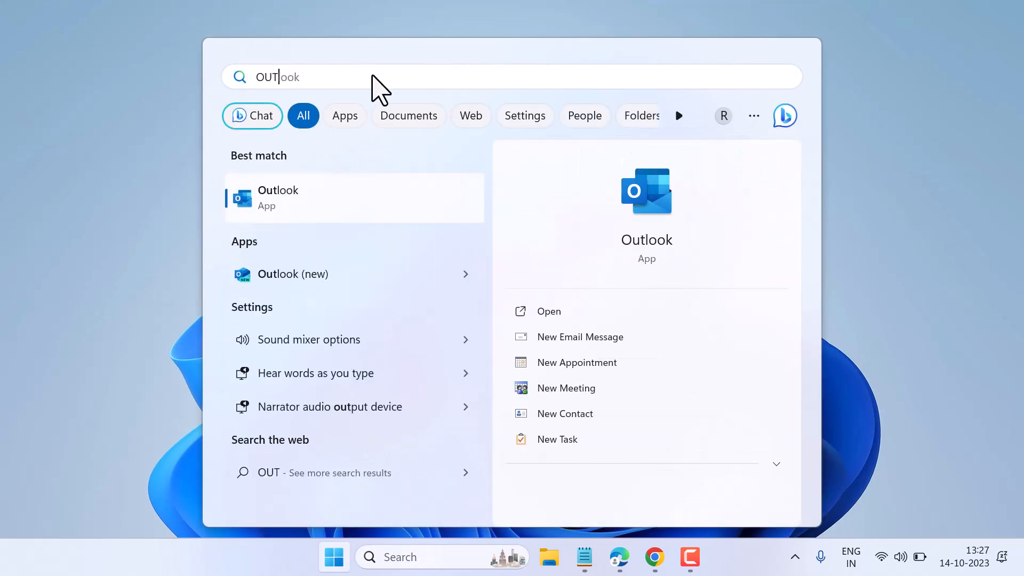
pyautogui.click(358, 198)
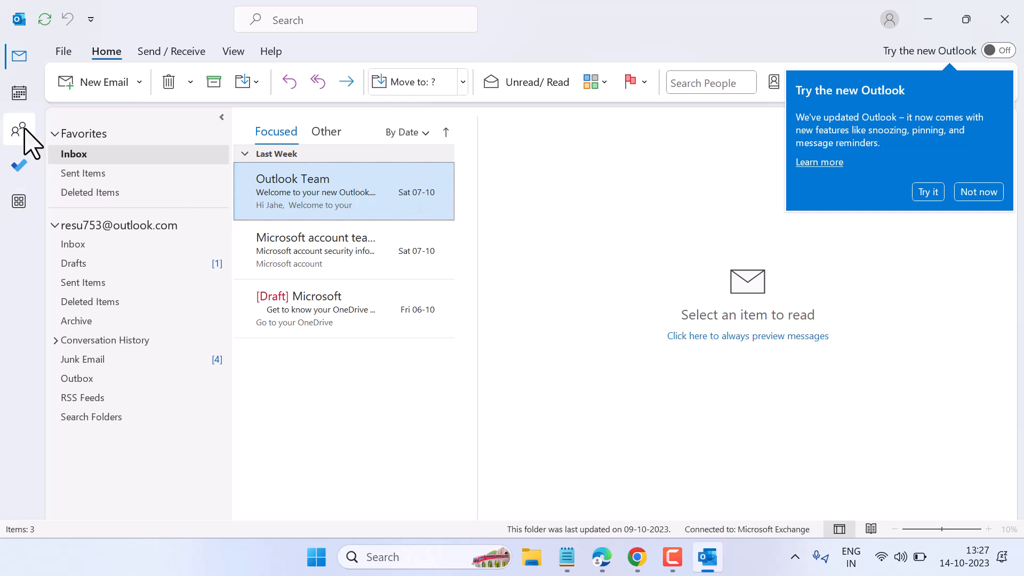
# Switch to People and start a new blank contact.
pyautogui.moveTo(25, 131)
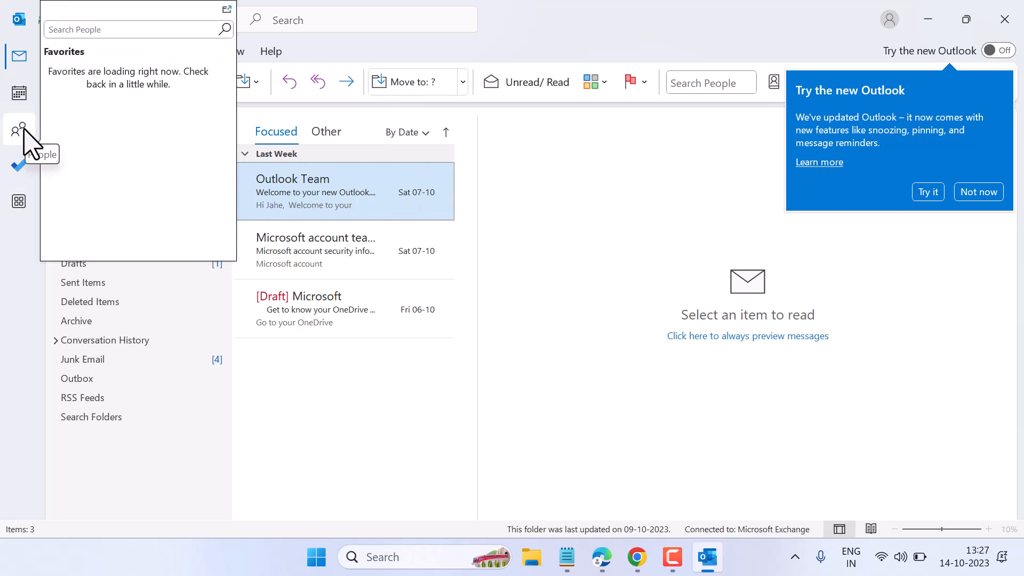
pyautogui.click(25, 131)
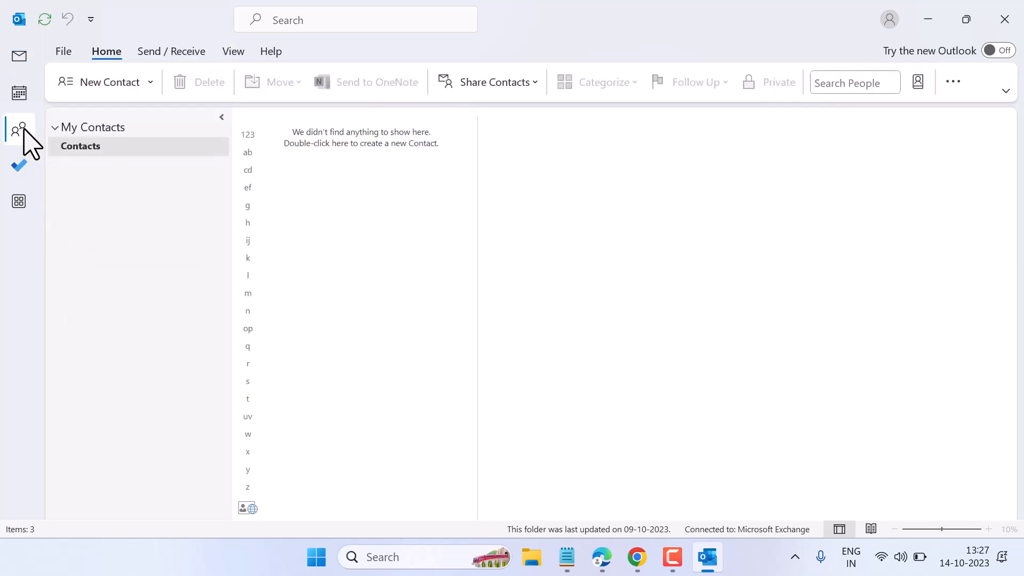
pyautogui.click(97, 83)
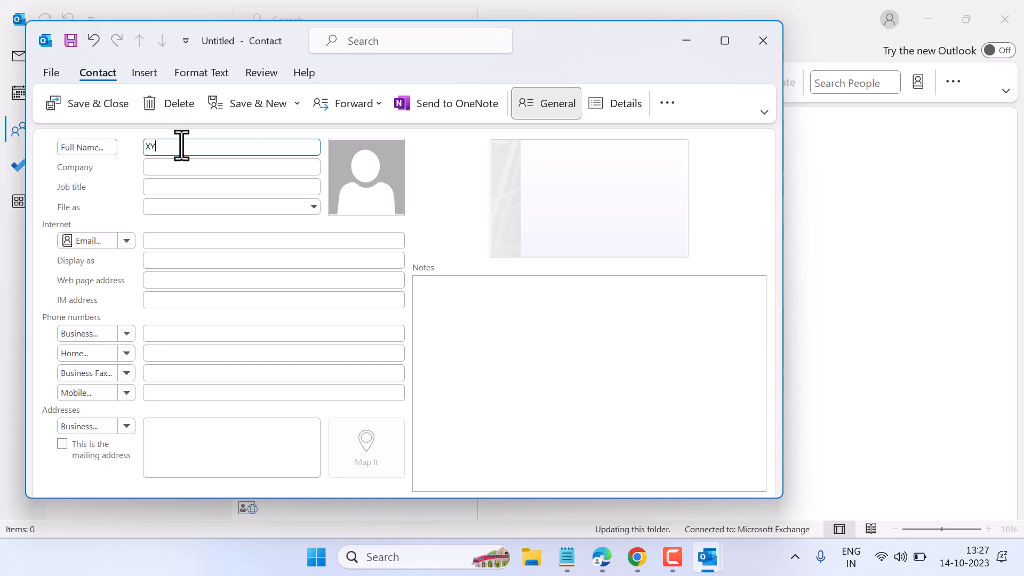
# Enter the full name XYZ and add the title Mr. through Check Full Name.
pyautogui.write('Z')
pyautogui.click(178, 167)
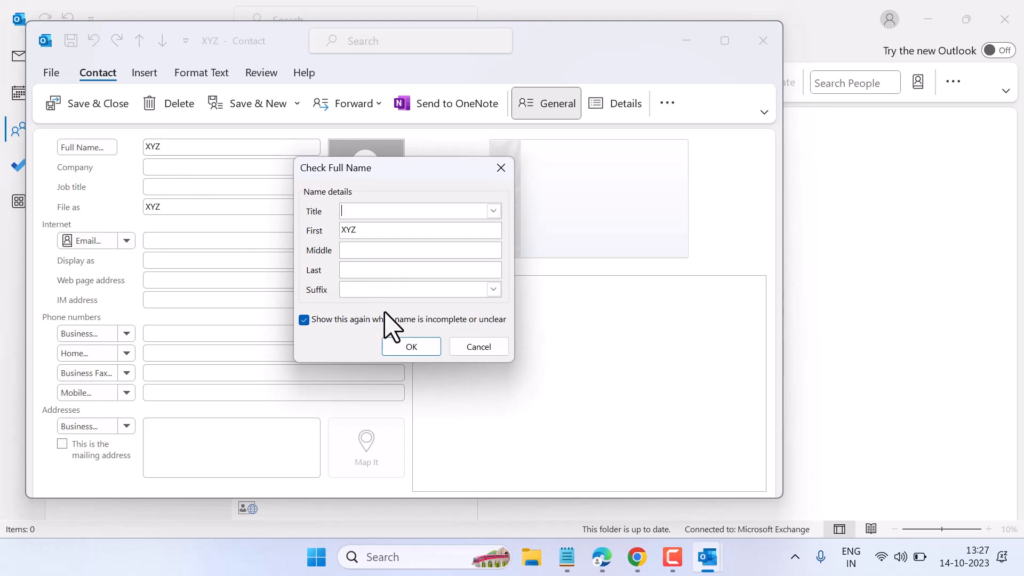
pyautogui.click(494, 211)
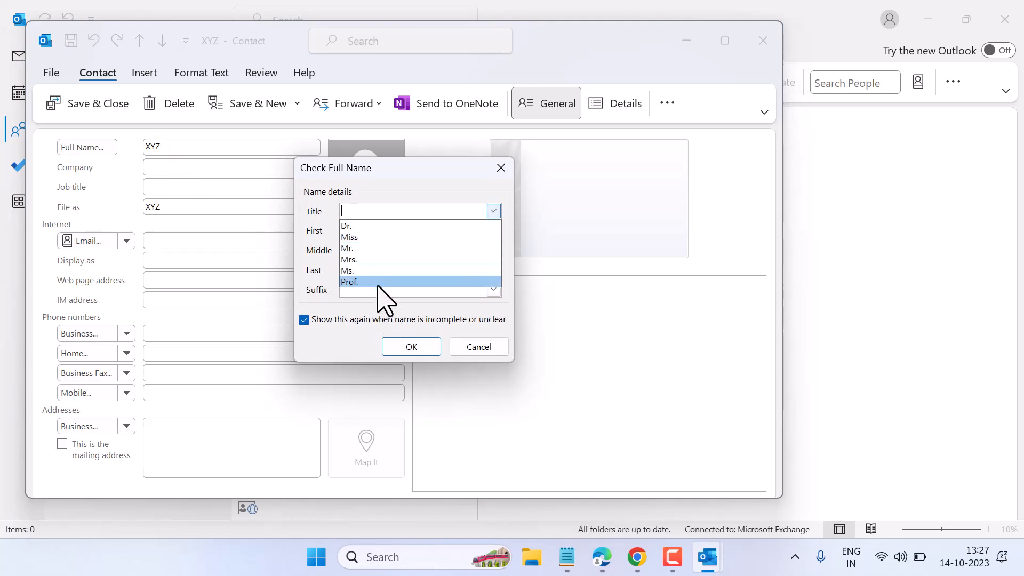
pyautogui.click(377, 248)
pyautogui.click(363, 253)
pyautogui.click(360, 273)
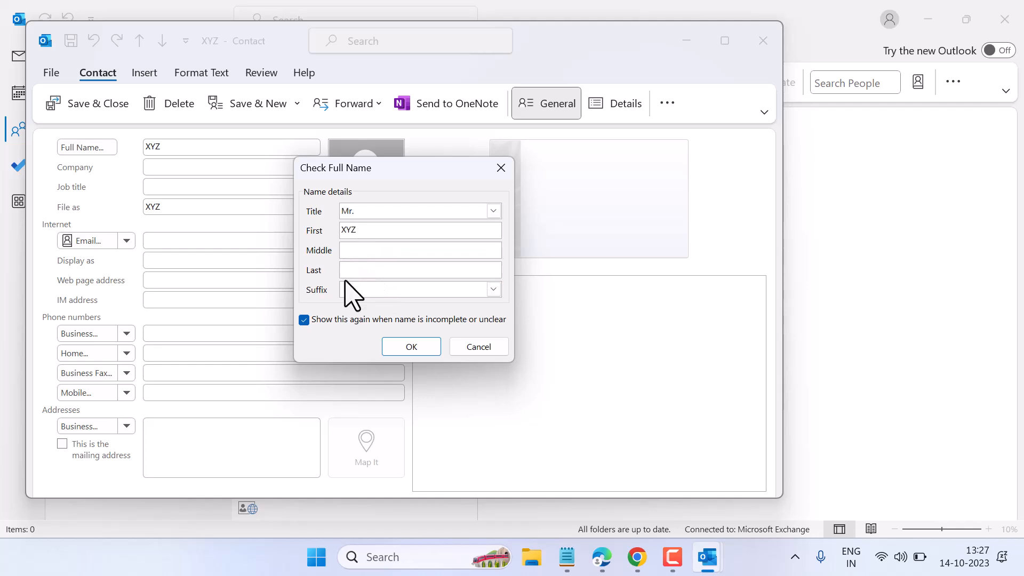
pyautogui.click(411, 347)
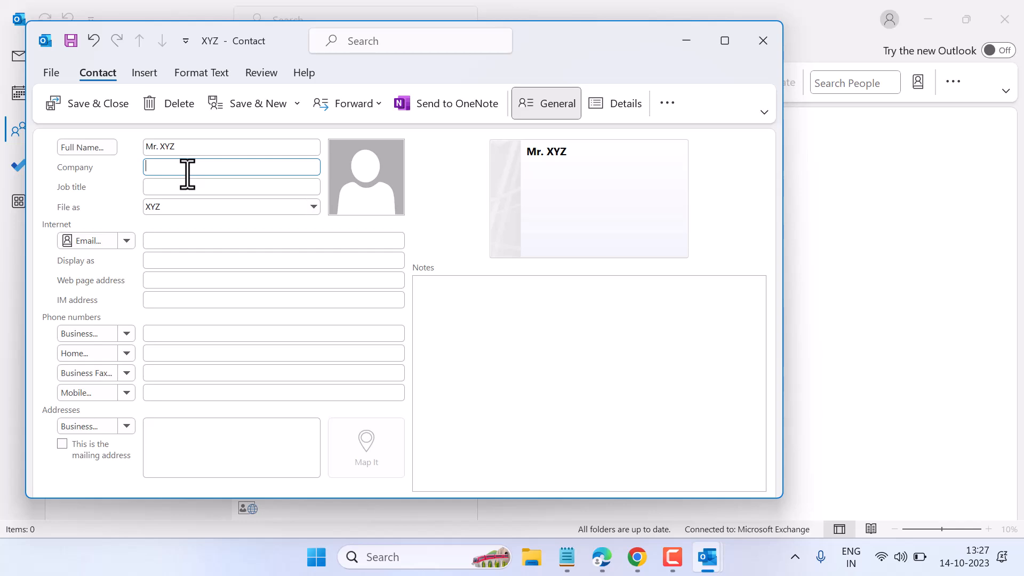
# Enter company X, job title Manager, the contact's e-mail address and web page xyz.com.
pyautogui.click(179, 188)
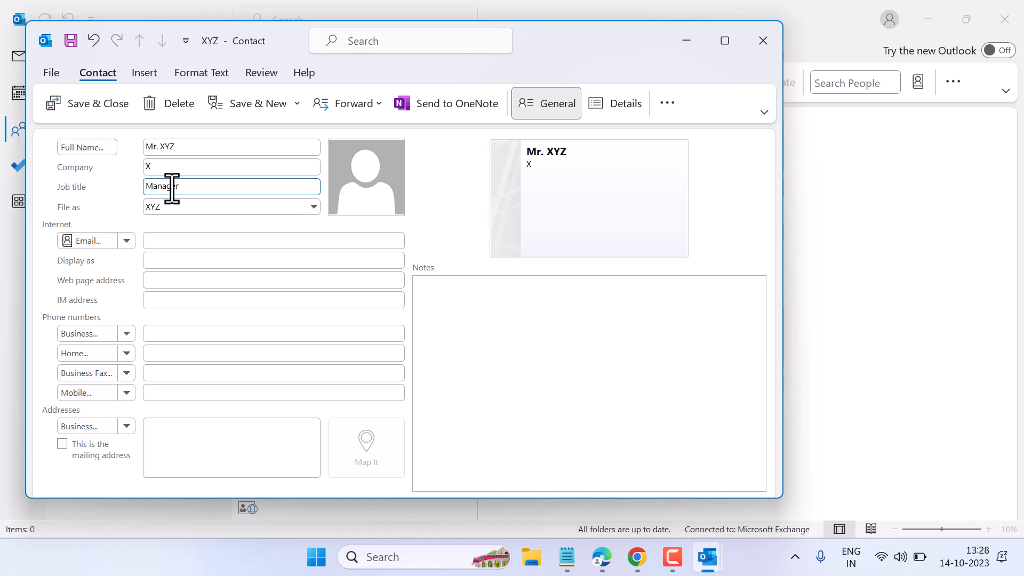
pyautogui.click(205, 240)
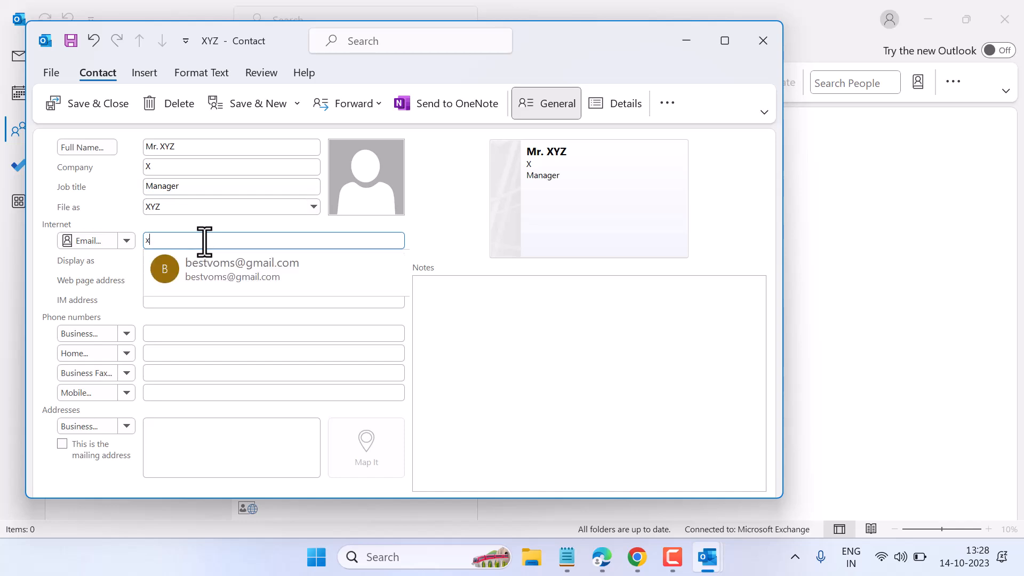
pyautogui.write('xyz@gm')
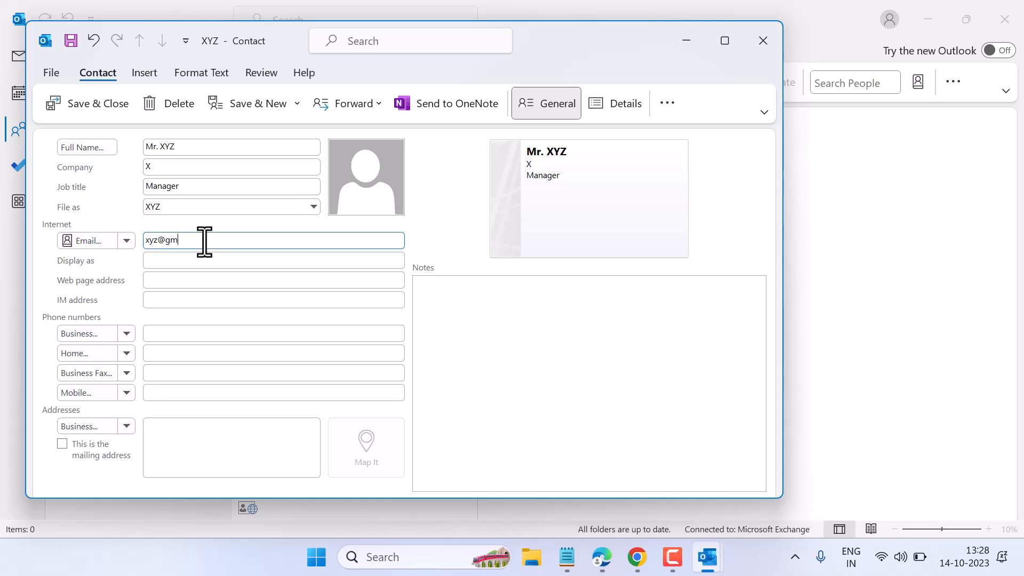
pyautogui.write('ail.com')
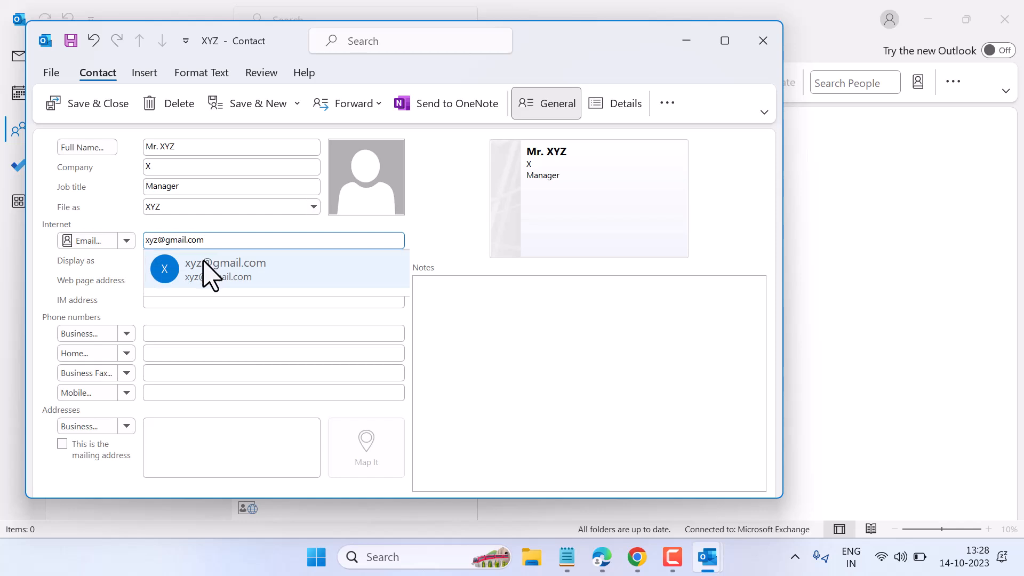
pyautogui.click(210, 272)
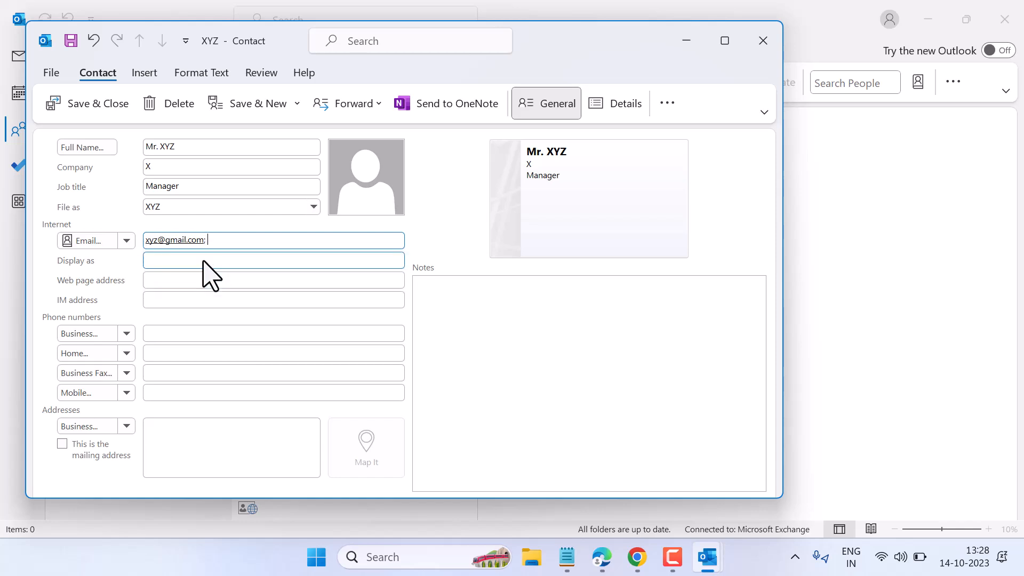
pyautogui.click(176, 262)
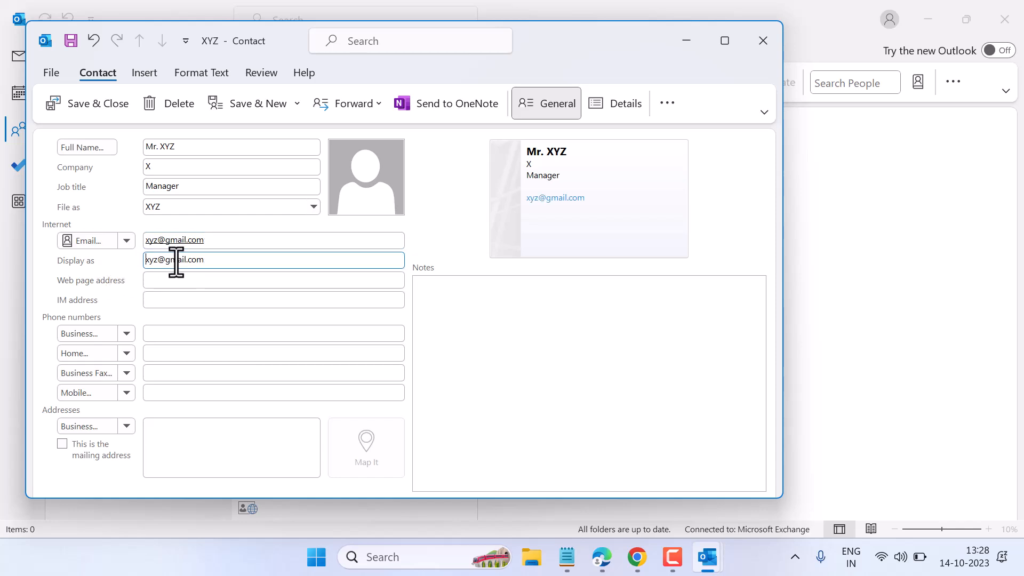
pyautogui.click(179, 282)
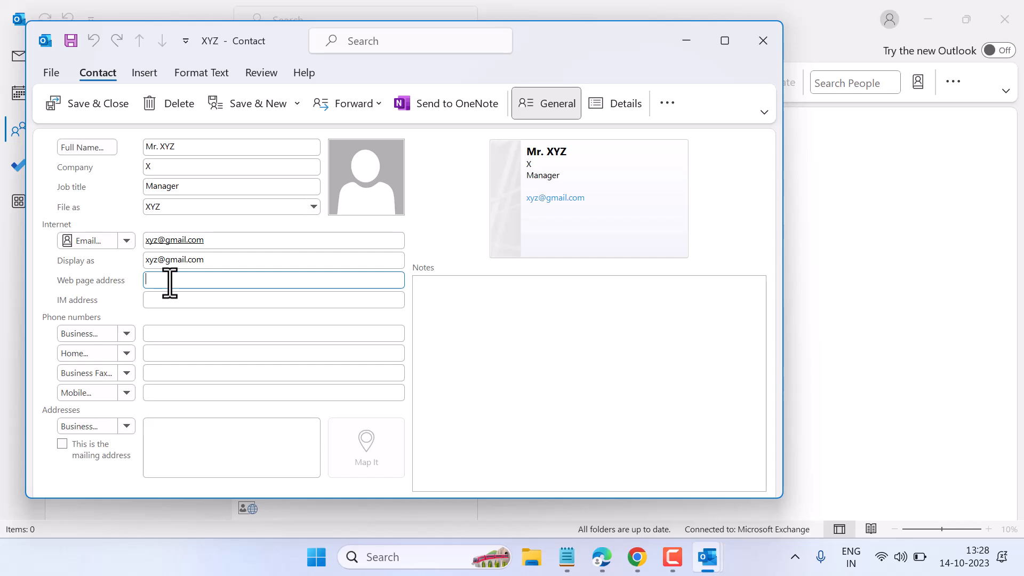
pyautogui.write('yz.com')
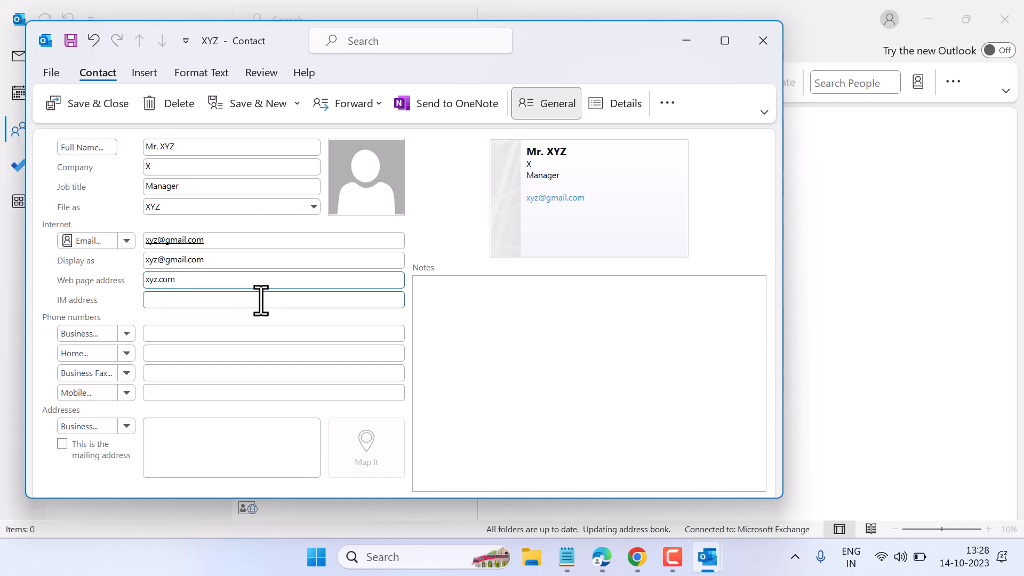
pyautogui.click(172, 304)
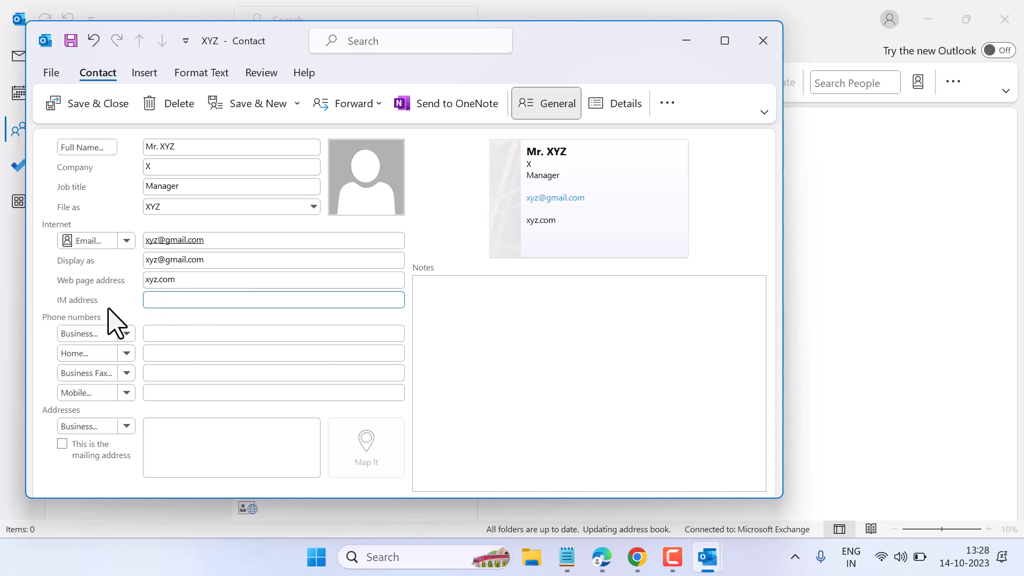
# Enter the first phone number and relabel it as Mobile.
pyautogui.click(162, 336)
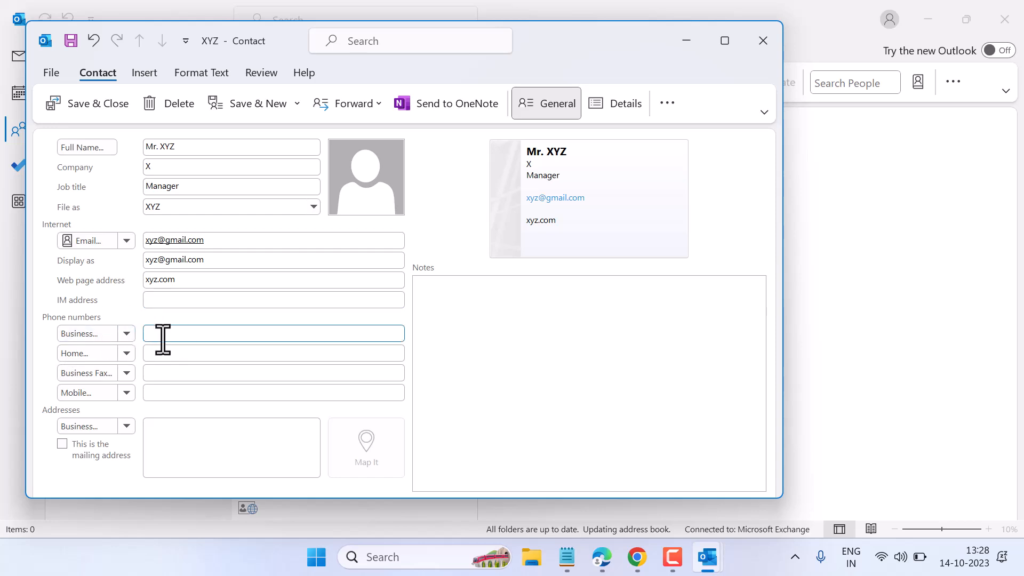
pyautogui.write('00000000')
pyautogui.click(169, 352)
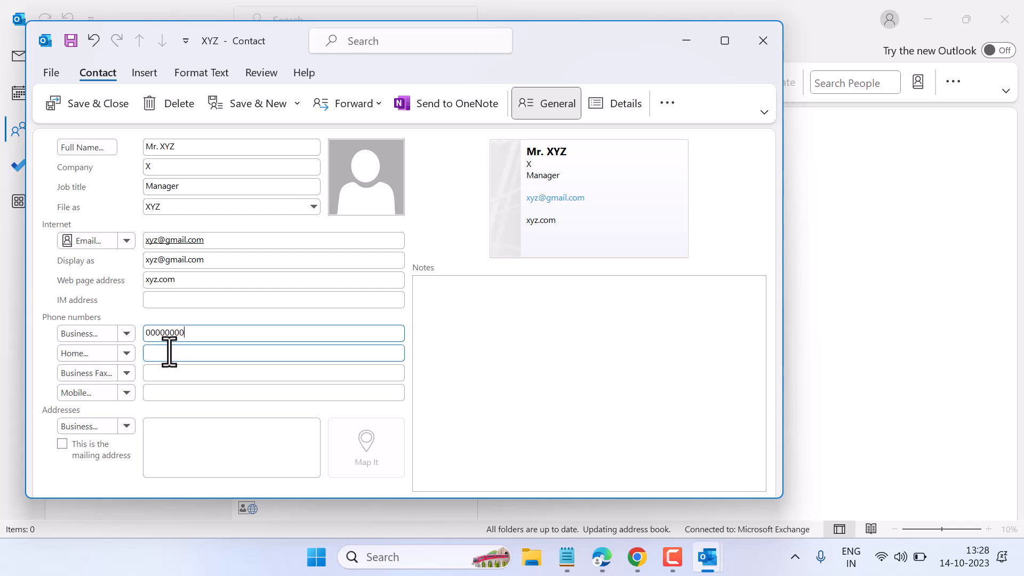
pyautogui.click(128, 335)
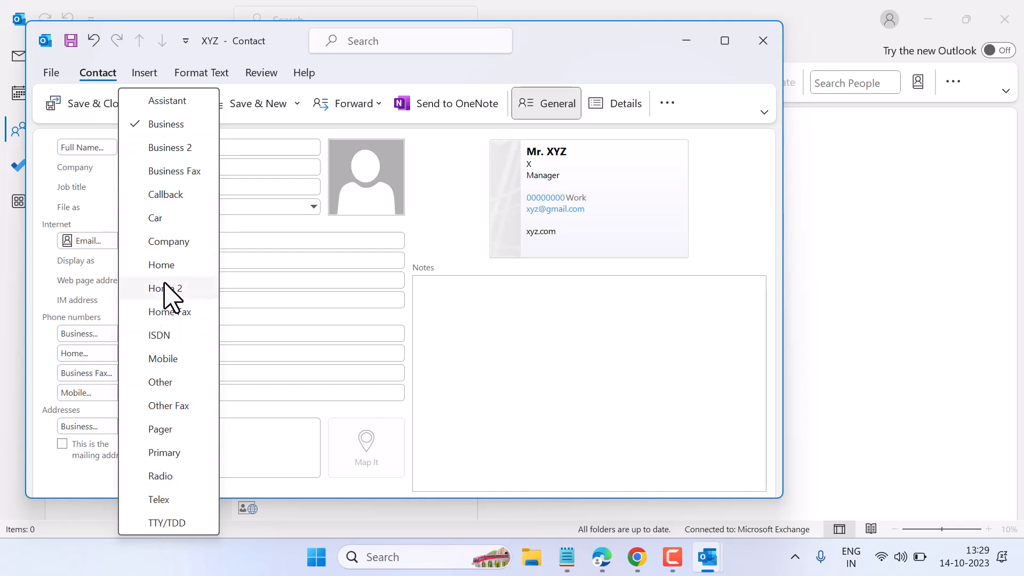
pyautogui.click(169, 364)
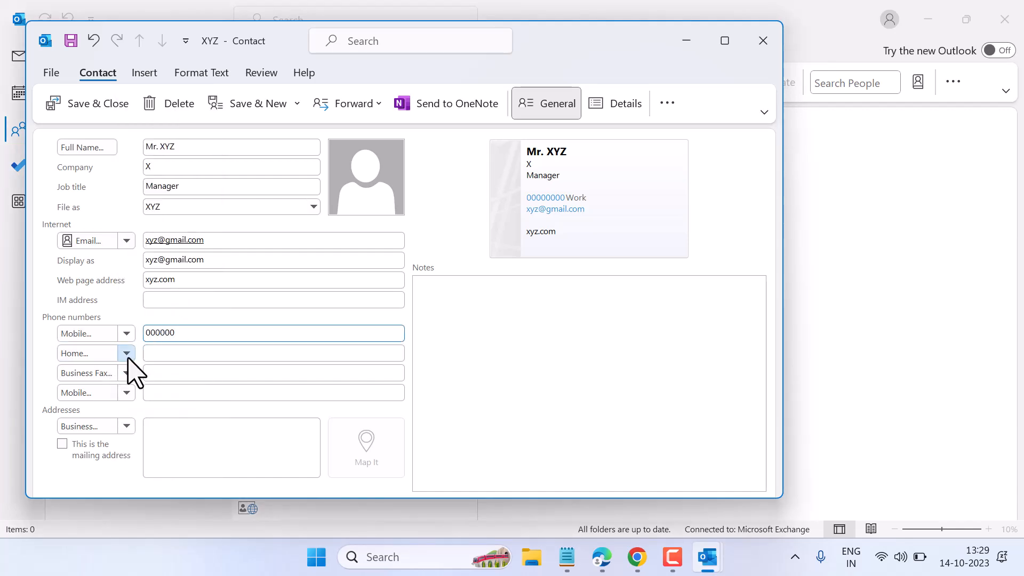
# Fill in the home and business fax phone numbers.
pyautogui.click(126, 373)
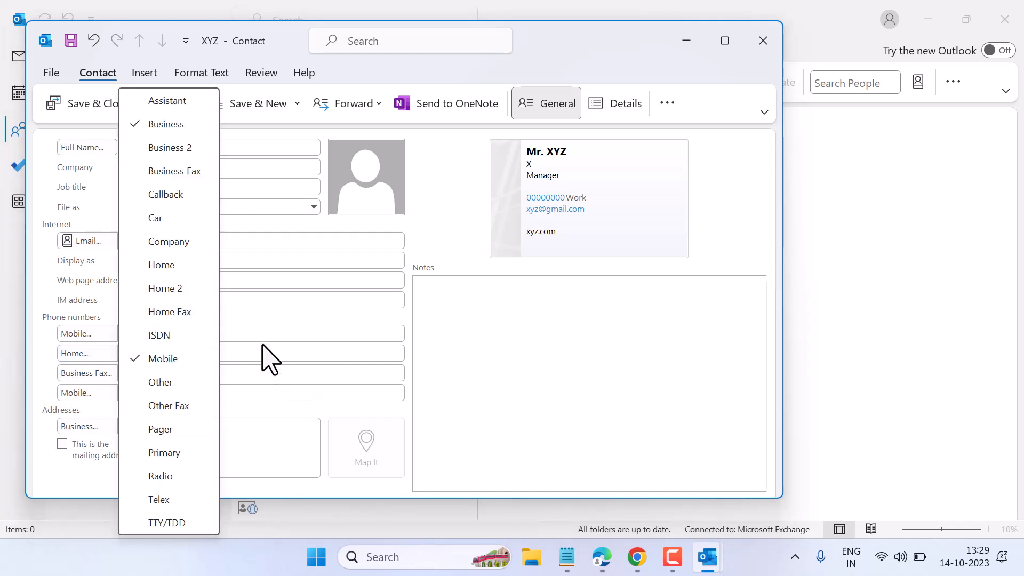
pyautogui.click(245, 352)
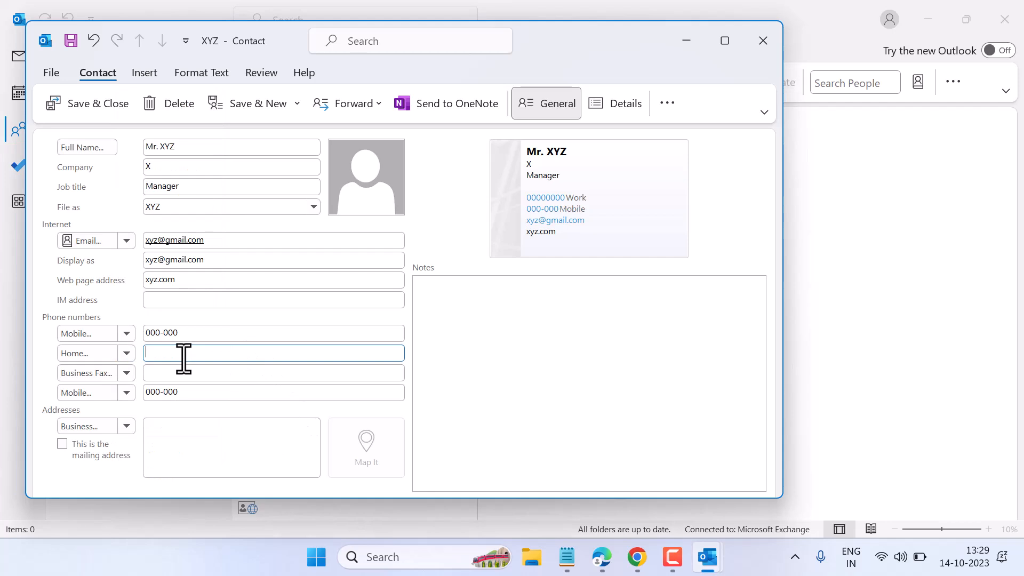
pyautogui.write('00000')
pyautogui.click(166, 373)
pyautogui.write('00')
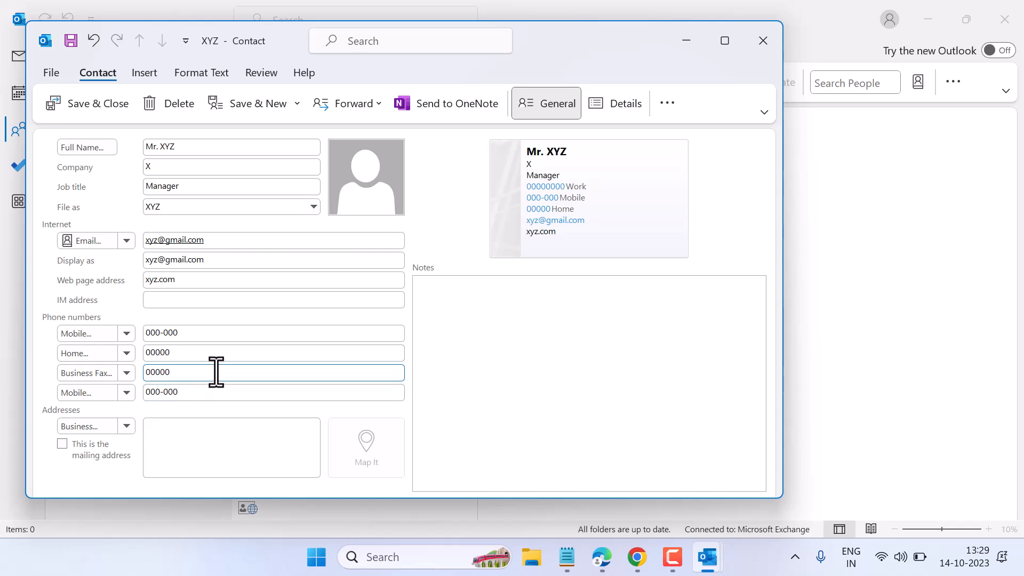
pyautogui.click(167, 428)
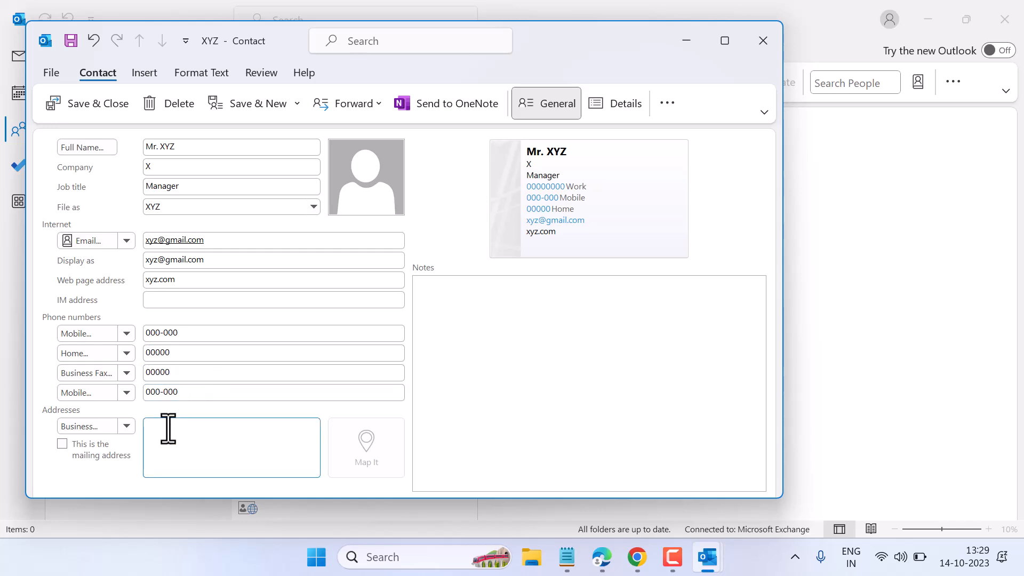
# Set a blue swirl screenshot from Pictures > Screenshots as the contact picture.
pyautogui.click(367, 192)
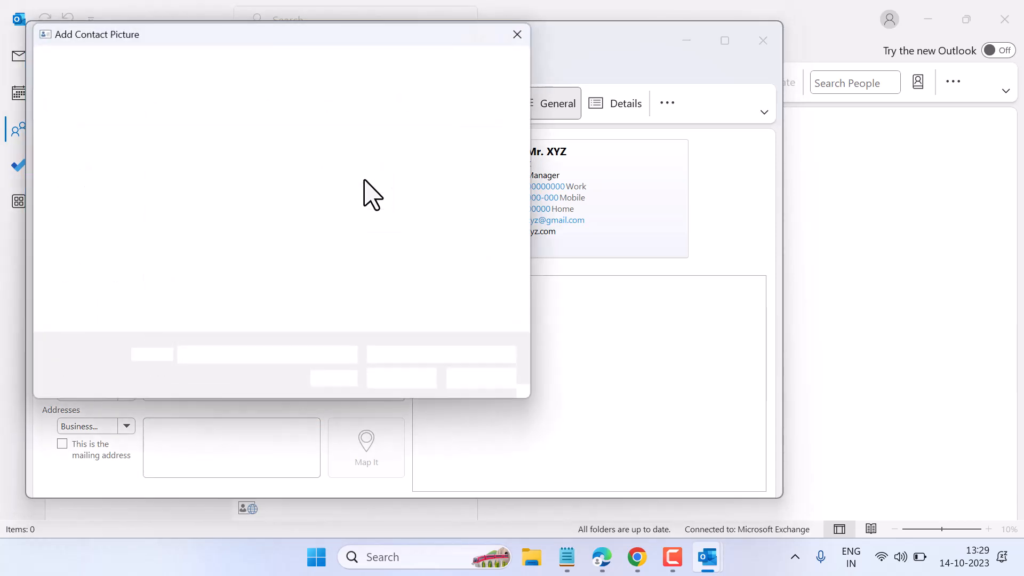
pyautogui.click(213, 160)
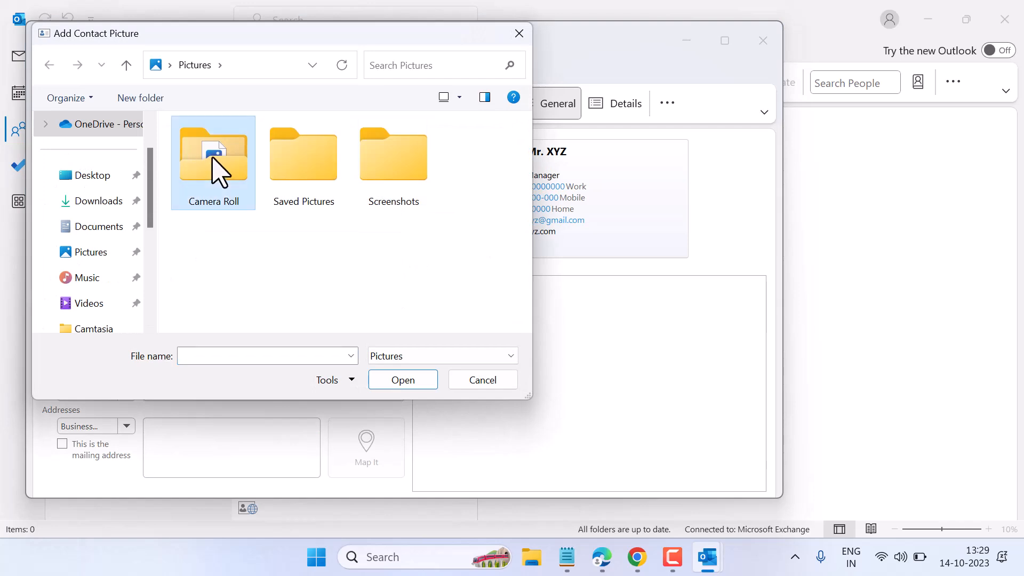
pyautogui.click(94, 200)
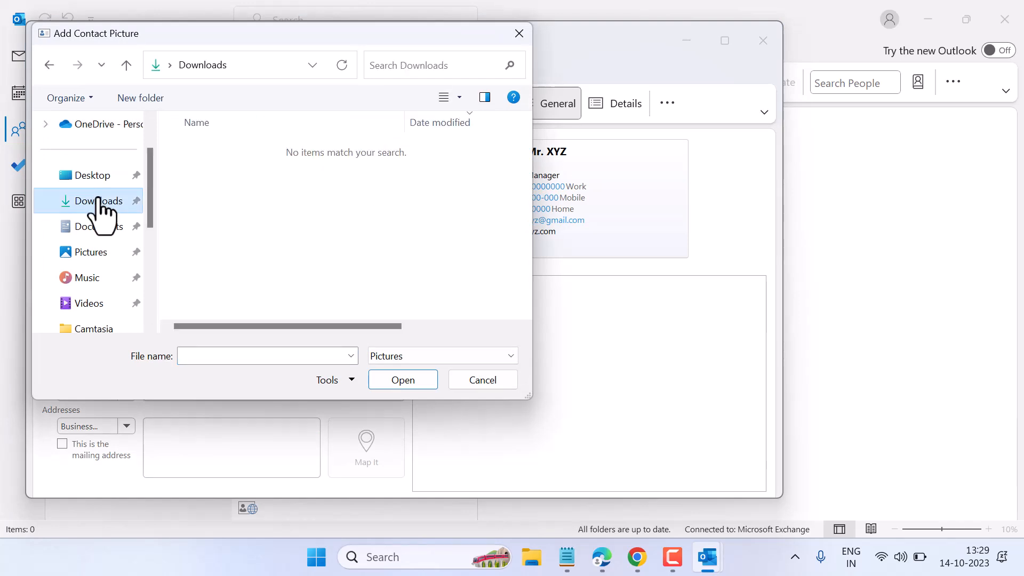
pyautogui.click(92, 252)
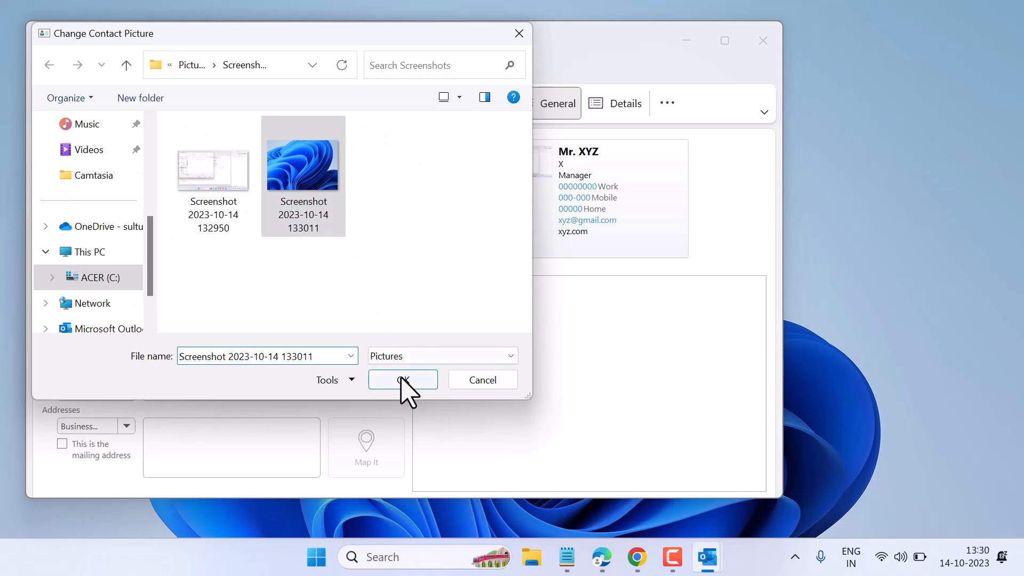
pyautogui.click(401, 379)
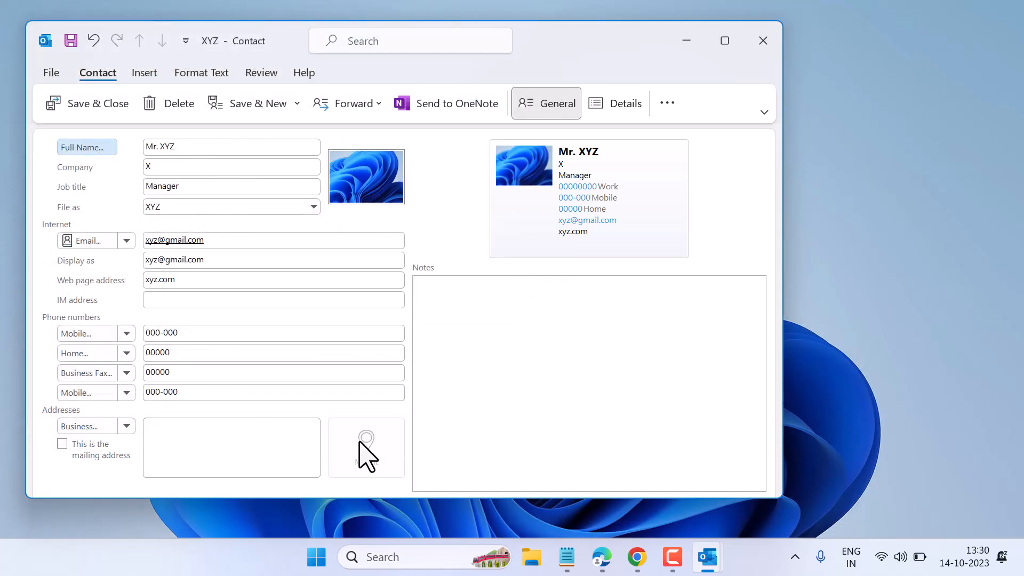
# Mark the Business address as the mailing address and maximize the contact window.
pyautogui.click(63, 445)
pyautogui.click(174, 448)
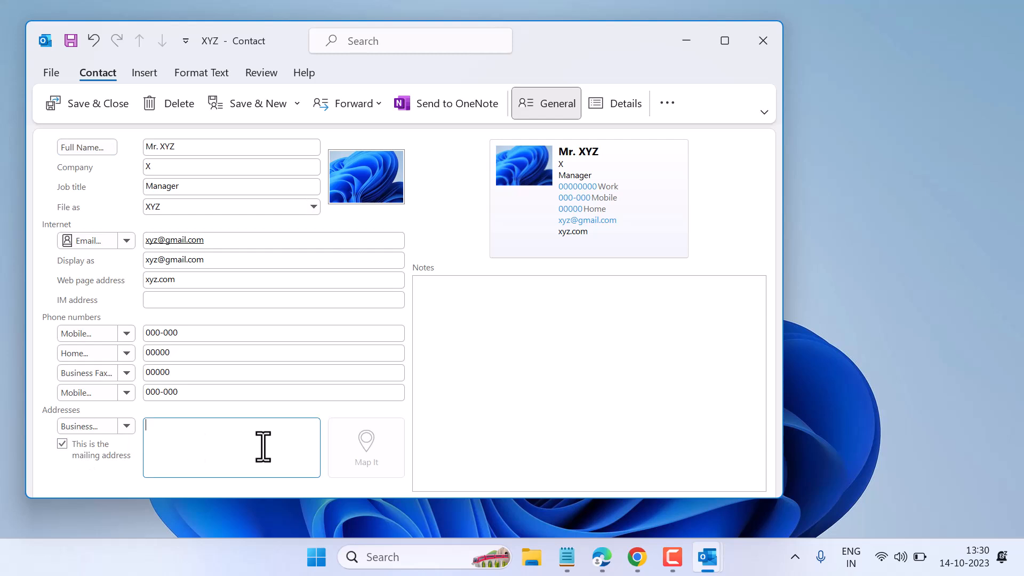
pyautogui.click(126, 430)
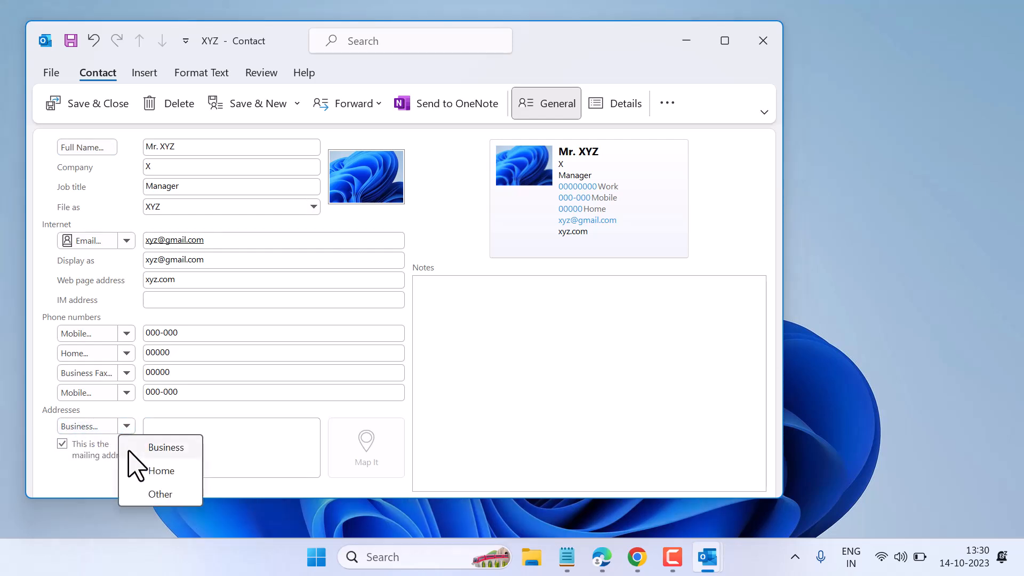
pyautogui.click(154, 472)
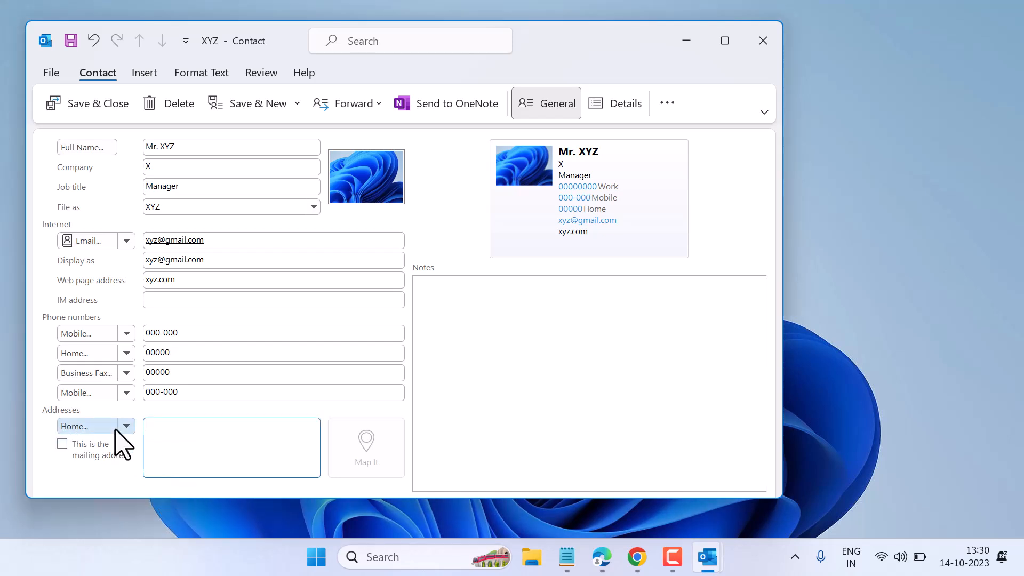
pyautogui.click(126, 425)
pyautogui.click(140, 446)
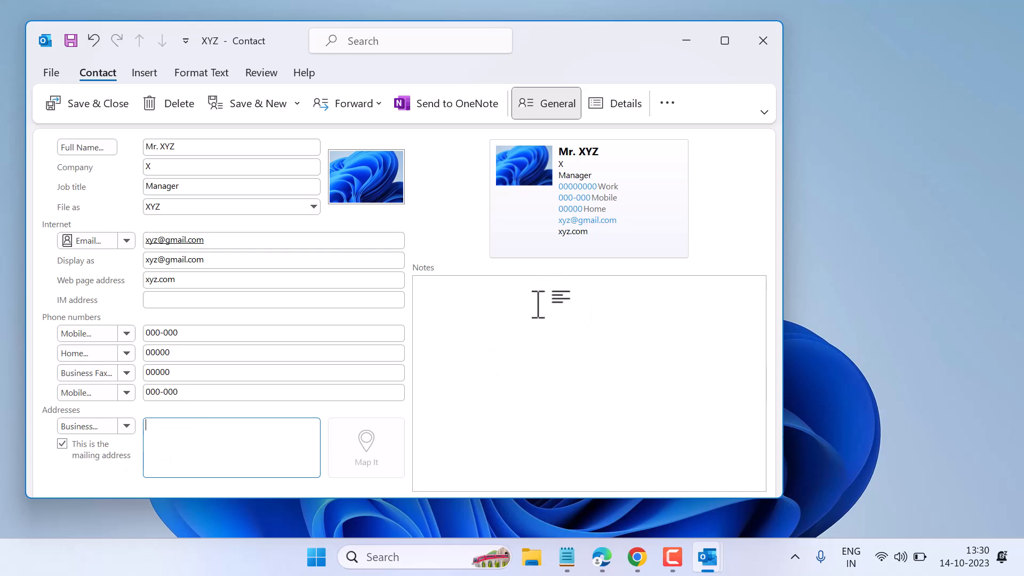
pyautogui.click(724, 41)
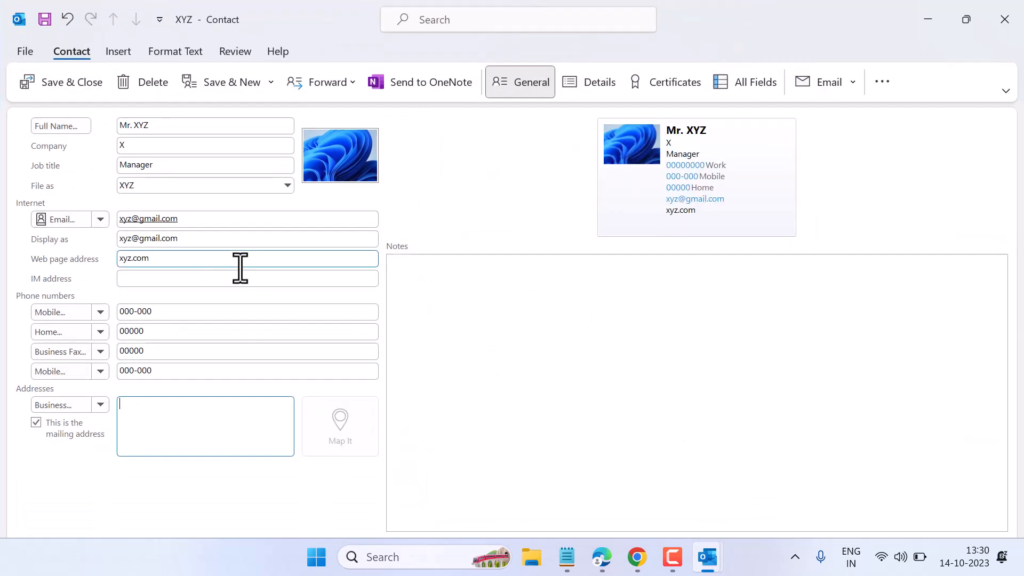
# Save and close the Mr. XYZ contact, then view it in the Contacts list.
pyautogui.click(83, 88)
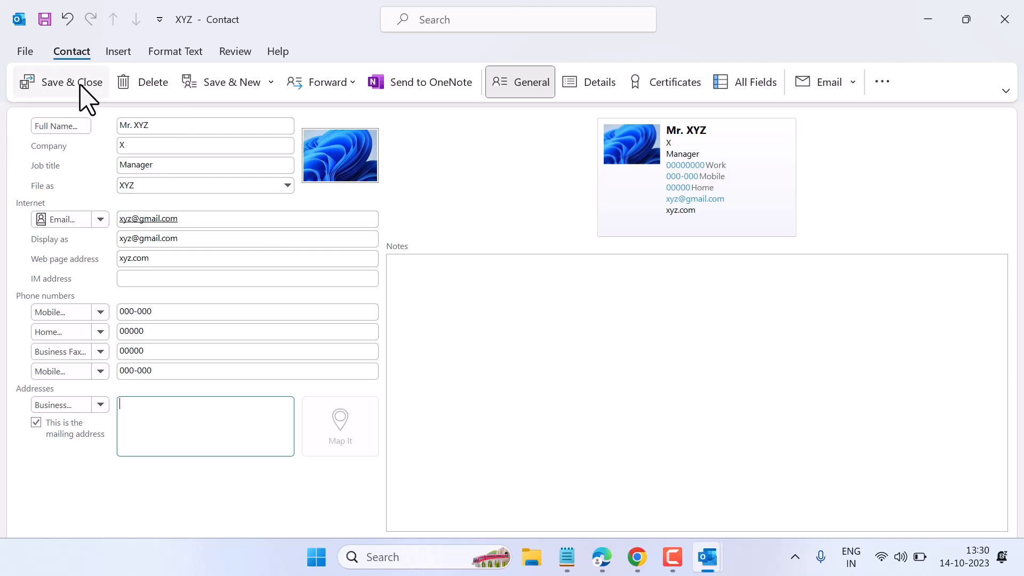
pyautogui.click(707, 558)
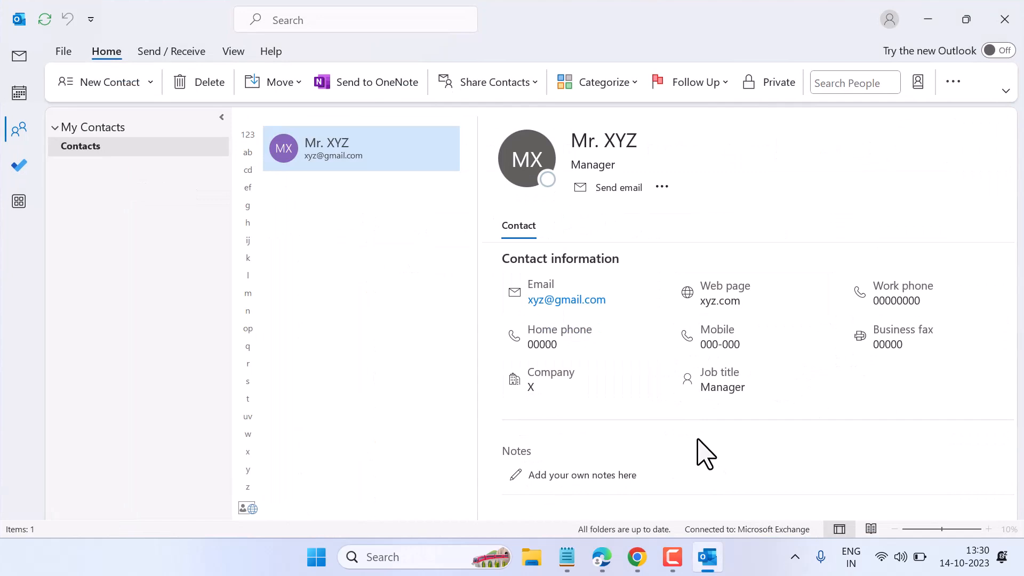
pyautogui.click(569, 557)
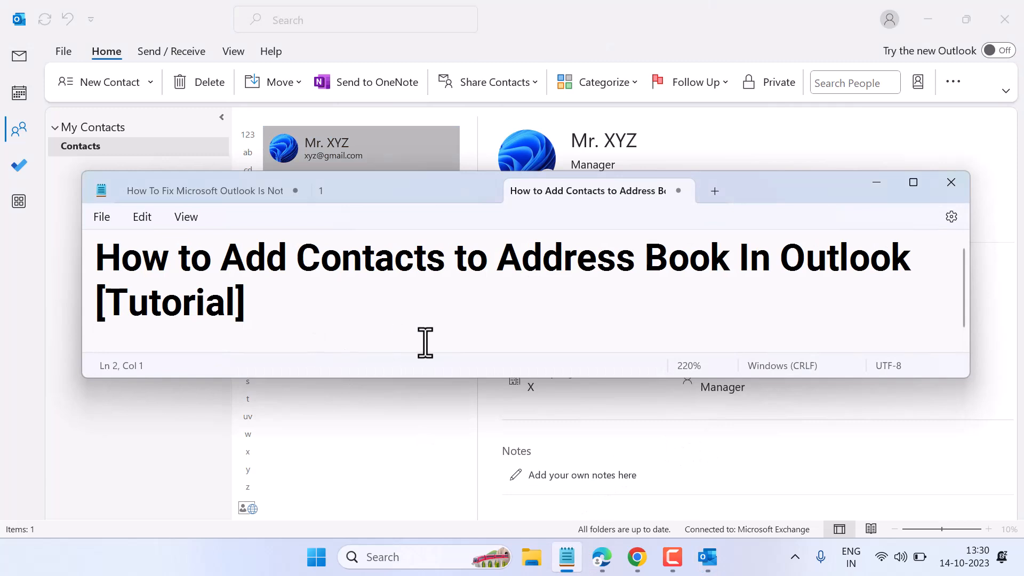
pyautogui.click(877, 183)
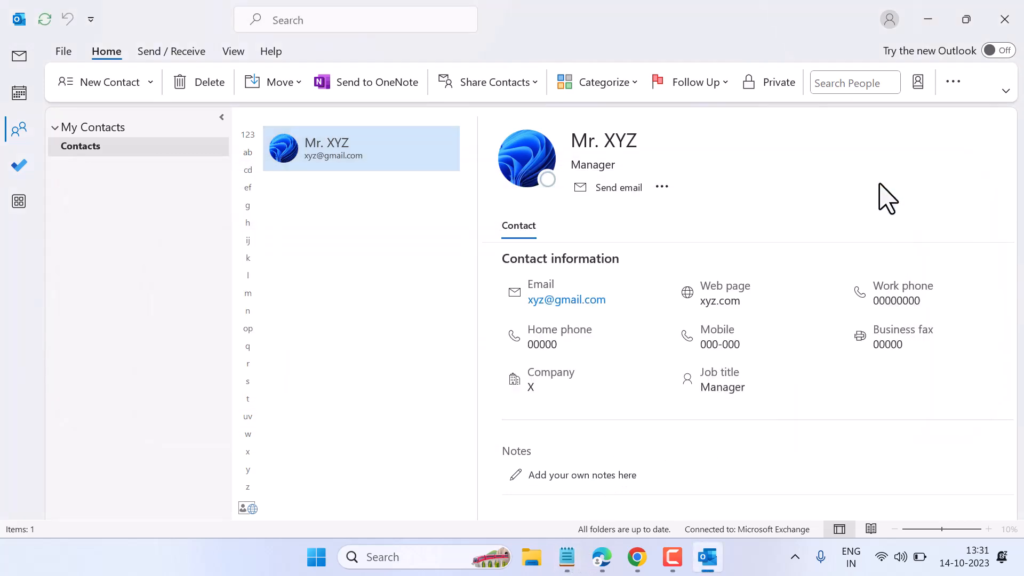
pyautogui.click(672, 558)
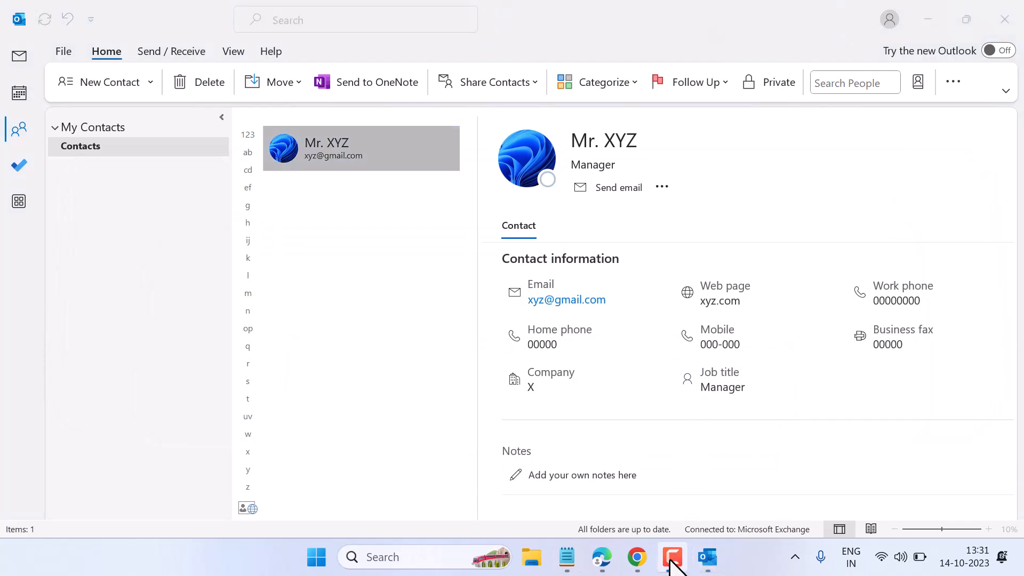